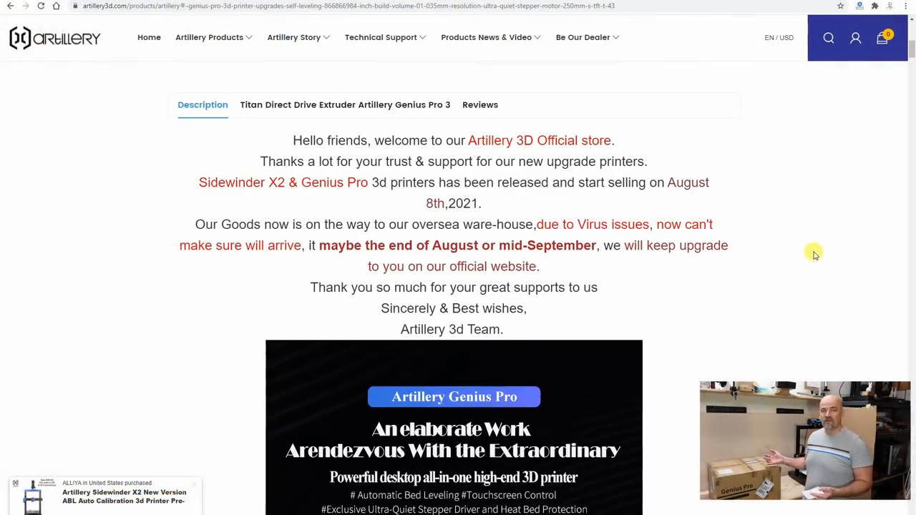
{"action": "scroll", "coordinate": [814, 255], "scroll_direction": "down", "scroll_amount": 5}
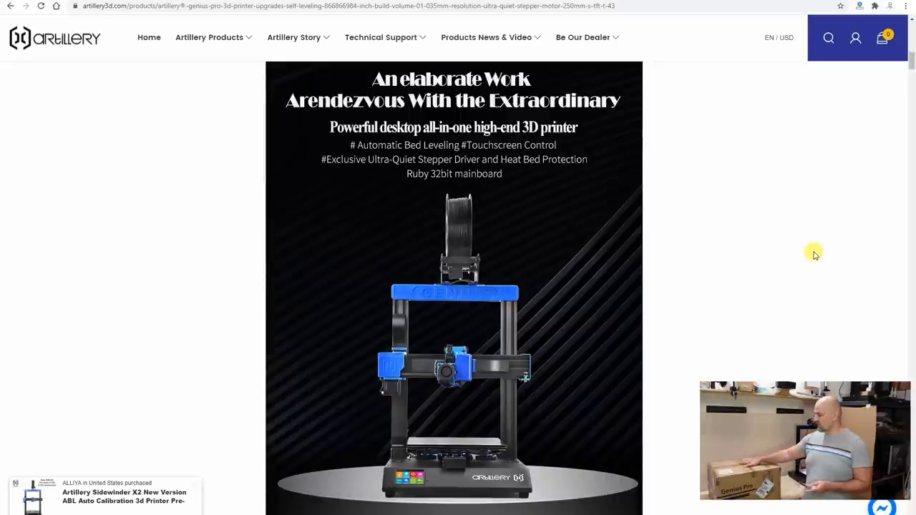
{"action": "scroll", "coordinate": [814, 254], "scroll_direction": "down", "scroll_amount": 3}
{"action": "scroll", "coordinate": [814, 254], "scroll_direction": "down", "scroll_amount": 3}
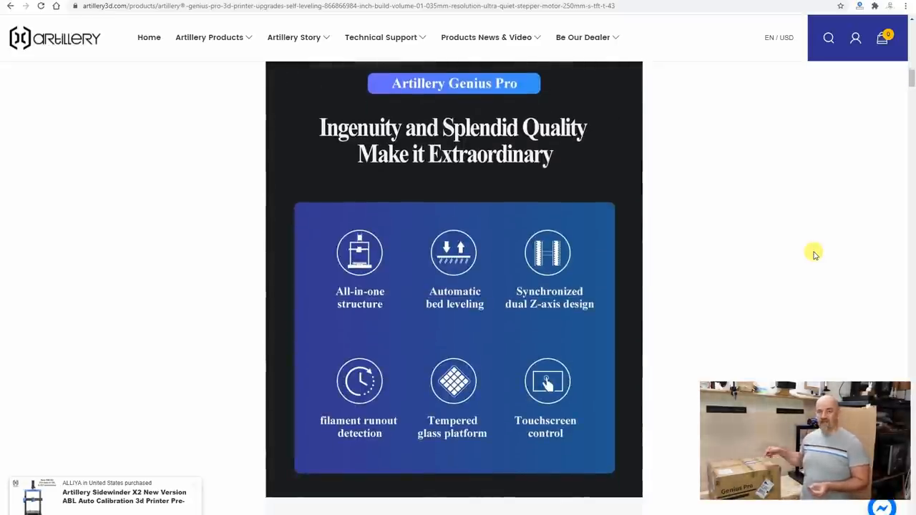
{"action": "scroll", "coordinate": [814, 254], "scroll_direction": "down", "scroll_amount": 3}
{"action": "scroll", "coordinate": [814, 255], "scroll_direction": "down", "scroll_amount": 4}
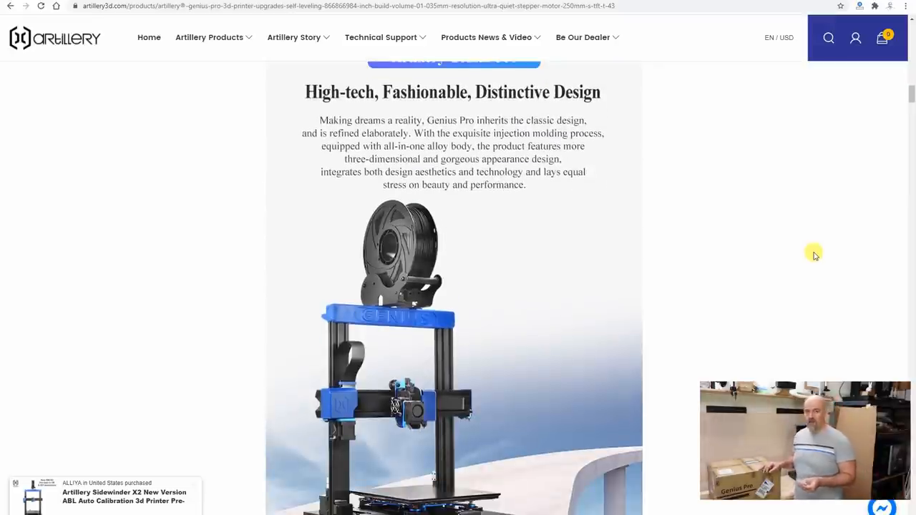
{"action": "scroll", "coordinate": [814, 254], "scroll_direction": "down", "scroll_amount": 5}
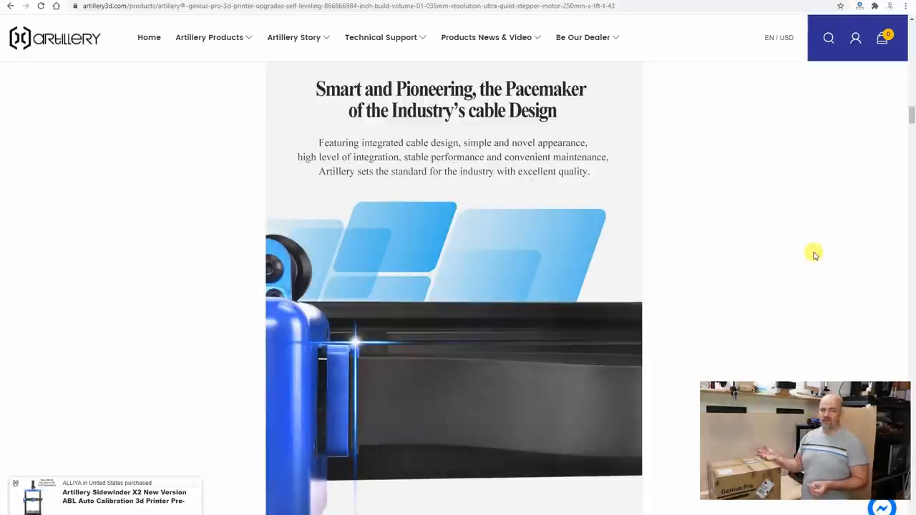
{"action": "scroll", "coordinate": [813, 254], "scroll_direction": "down", "scroll_amount": 5}
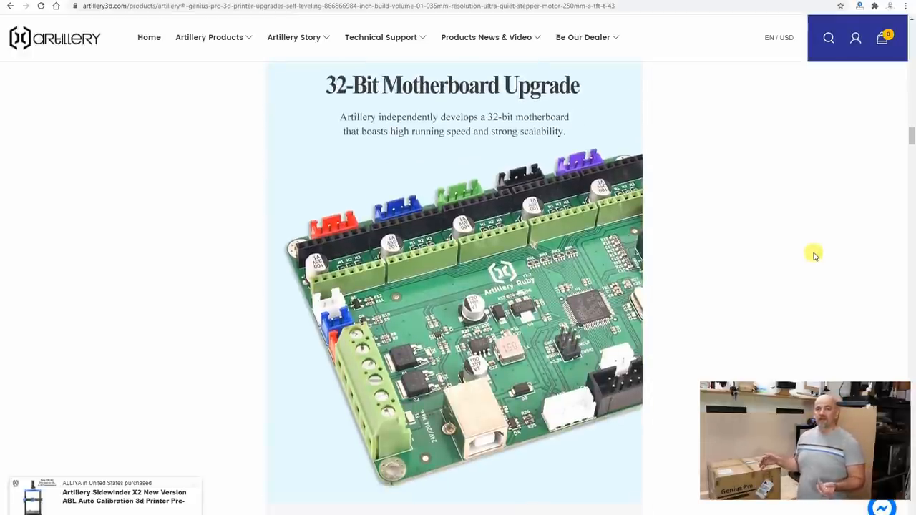
{"action": "scroll", "coordinate": [813, 254], "scroll_direction": "down", "scroll_amount": 6}
{"action": "scroll", "coordinate": [814, 254], "scroll_direction": "up", "scroll_amount": 1}
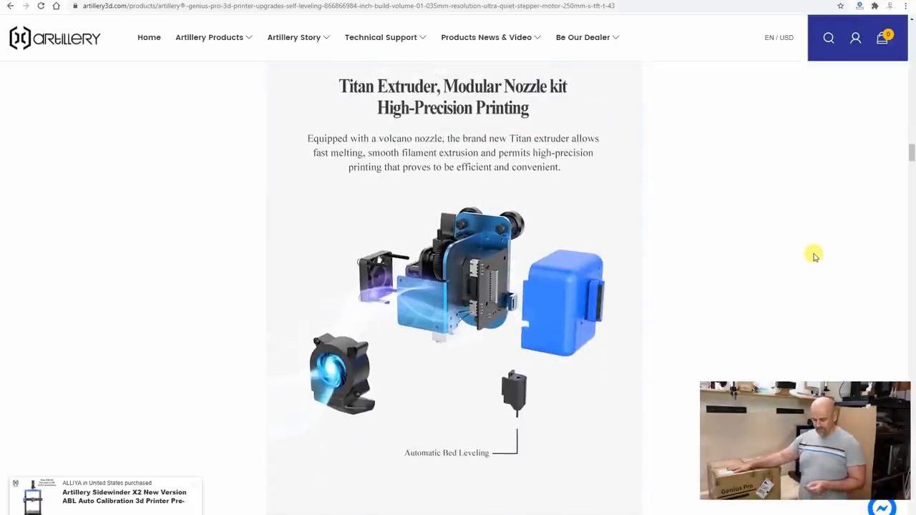
{"action": "scroll", "coordinate": [814, 255], "scroll_direction": "down", "scroll_amount": 5}
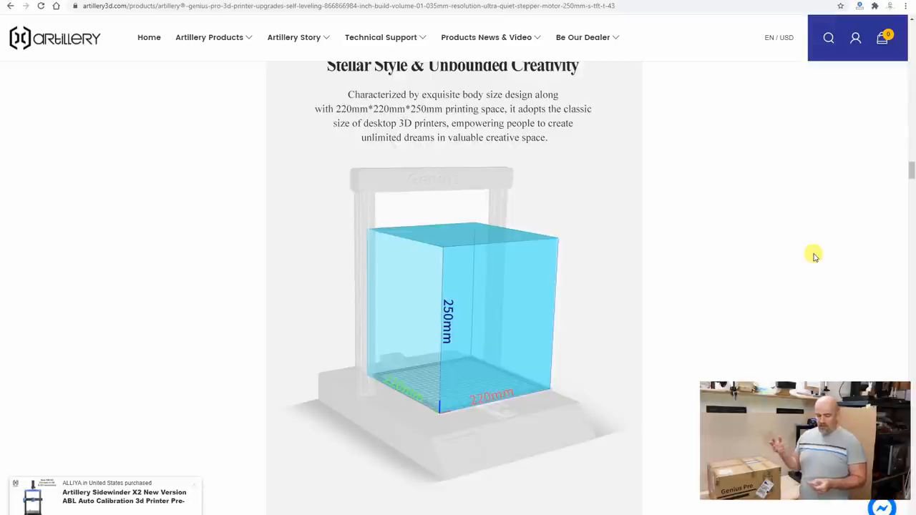
{"action": "scroll", "coordinate": [814, 255], "scroll_direction": "down", "scroll_amount": 5}
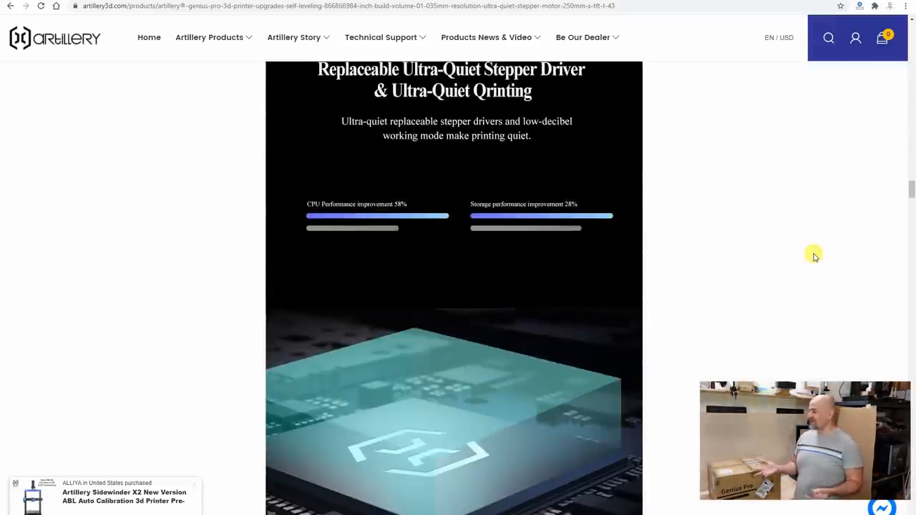
{"action": "scroll", "coordinate": [813, 255], "scroll_direction": "down", "scroll_amount": 5}
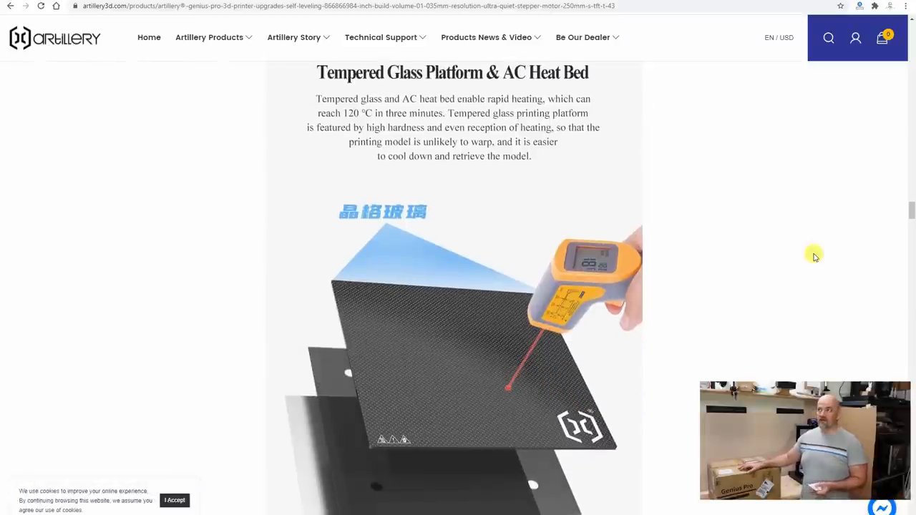
{"action": "scroll", "coordinate": [814, 256], "scroll_direction": "down", "scroll_amount": 3}
{"action": "scroll", "coordinate": [814, 256], "scroll_direction": "down", "scroll_amount": 5}
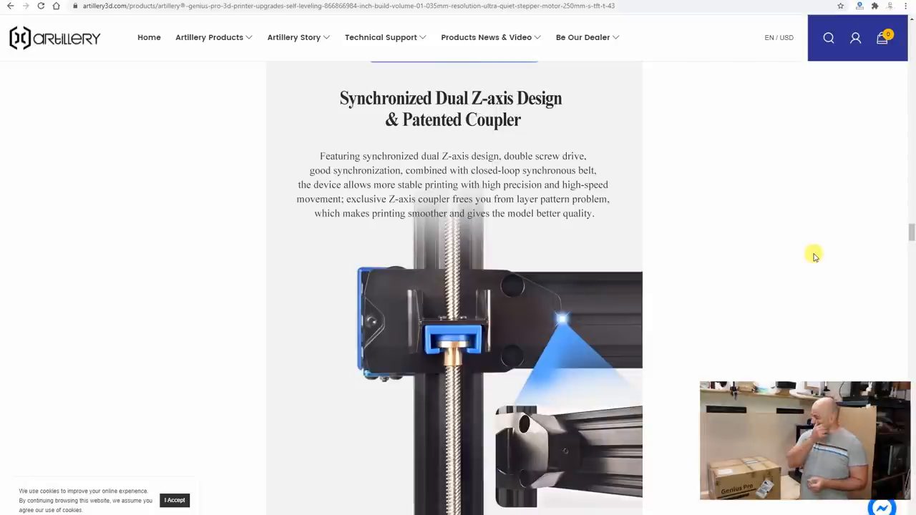
{"action": "scroll", "coordinate": [814, 256], "scroll_direction": "down", "scroll_amount": 5}
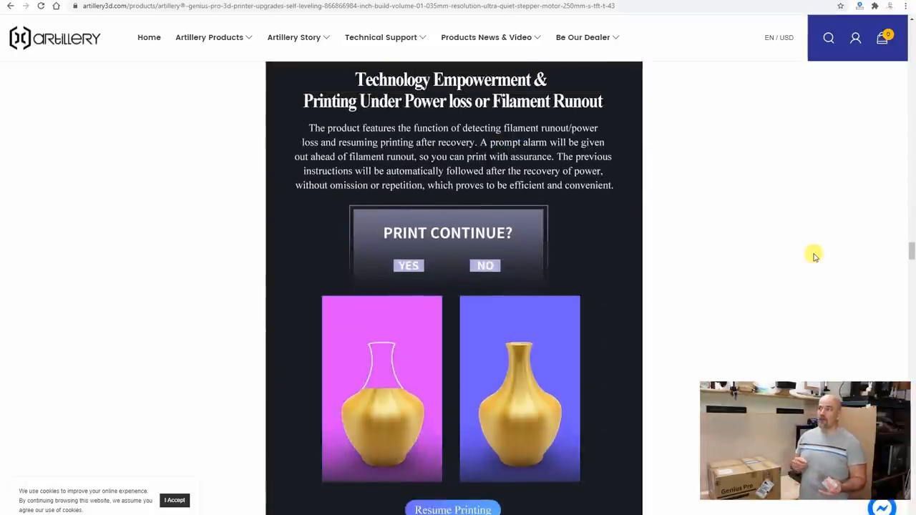
{"action": "scroll", "coordinate": [816, 256], "scroll_direction": "down", "scroll_amount": 4}
{"action": "scroll", "coordinate": [817, 258], "scroll_direction": "down", "scroll_amount": 3}
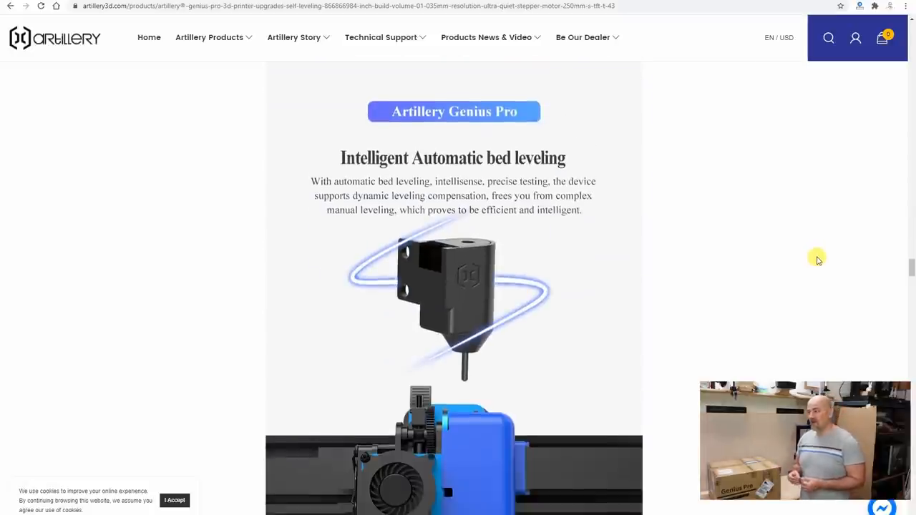
{"action": "scroll", "coordinate": [818, 259], "scroll_direction": "down", "scroll_amount": 1}
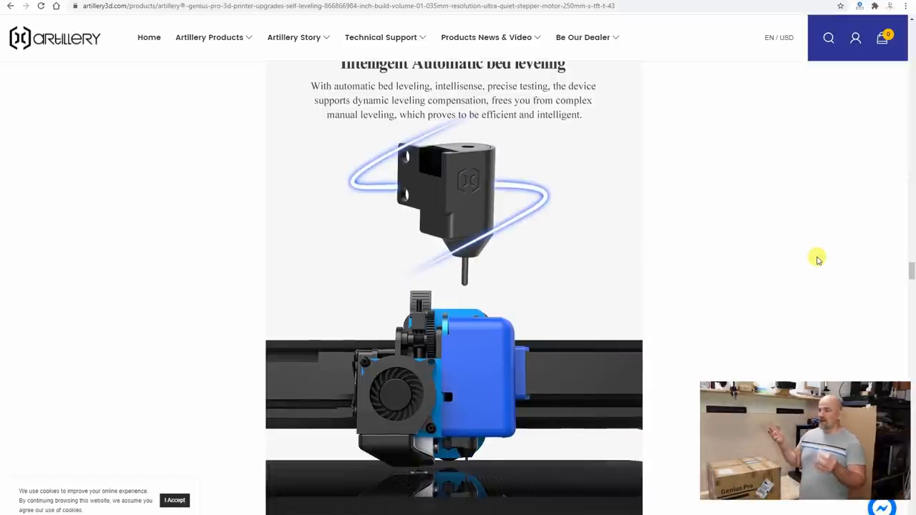
{"action": "scroll", "coordinate": [818, 260], "scroll_direction": "down", "scroll_amount": 1}
{"action": "scroll", "coordinate": [818, 260], "scroll_direction": "down", "scroll_amount": 5}
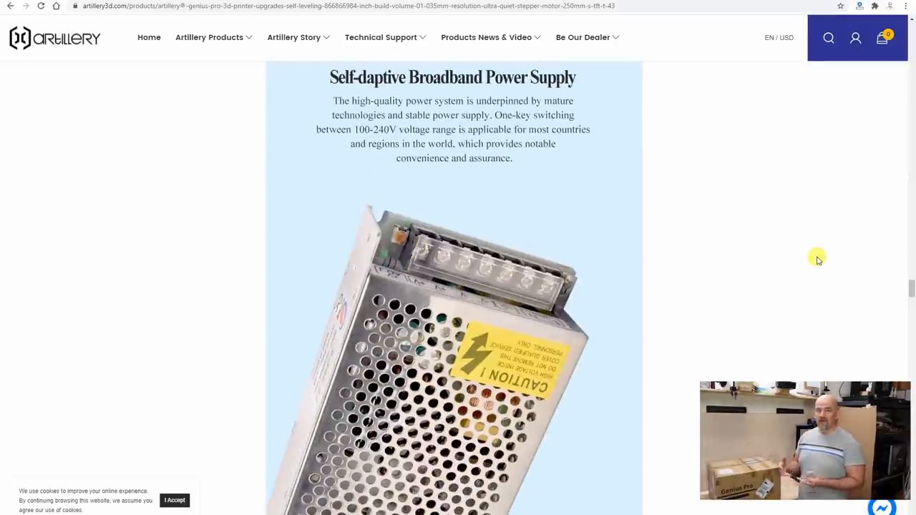
{"action": "scroll", "coordinate": [818, 260], "scroll_direction": "down", "scroll_amount": 1}
{"action": "scroll", "coordinate": [818, 260], "scroll_direction": "down", "scroll_amount": 4}
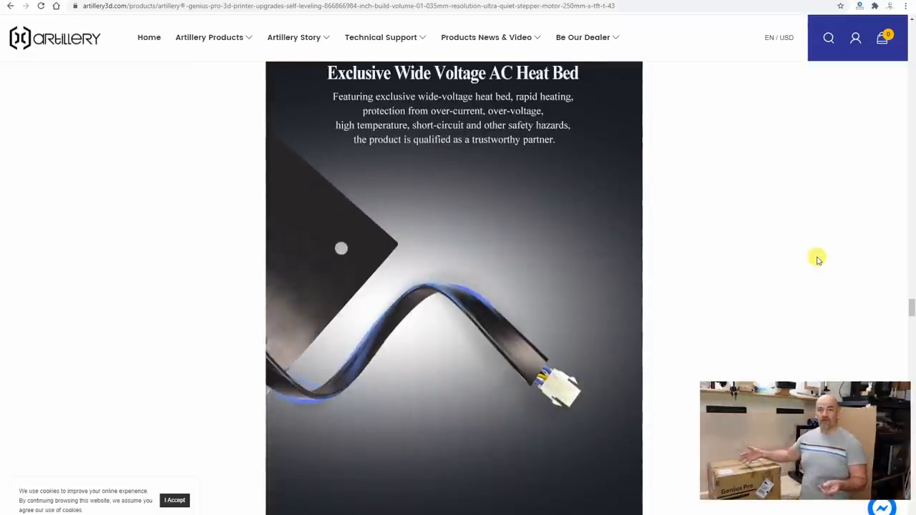
{"action": "scroll", "coordinate": [818, 259], "scroll_direction": "down", "scroll_amount": 5}
{"action": "scroll", "coordinate": [818, 260], "scroll_direction": "down", "scroll_amount": 2}
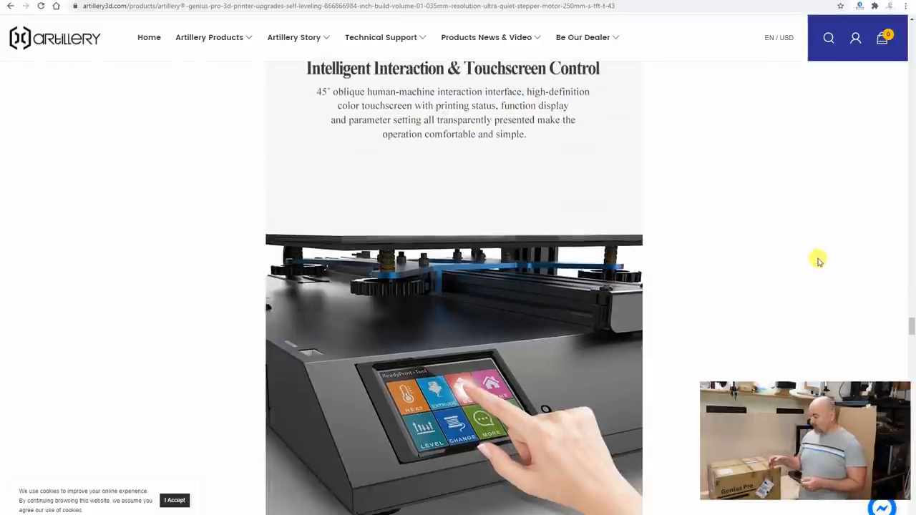
{"action": "scroll", "coordinate": [818, 260], "scroll_direction": "down", "scroll_amount": 1}
{"action": "scroll", "coordinate": [818, 260], "scroll_direction": "down", "scroll_amount": 5}
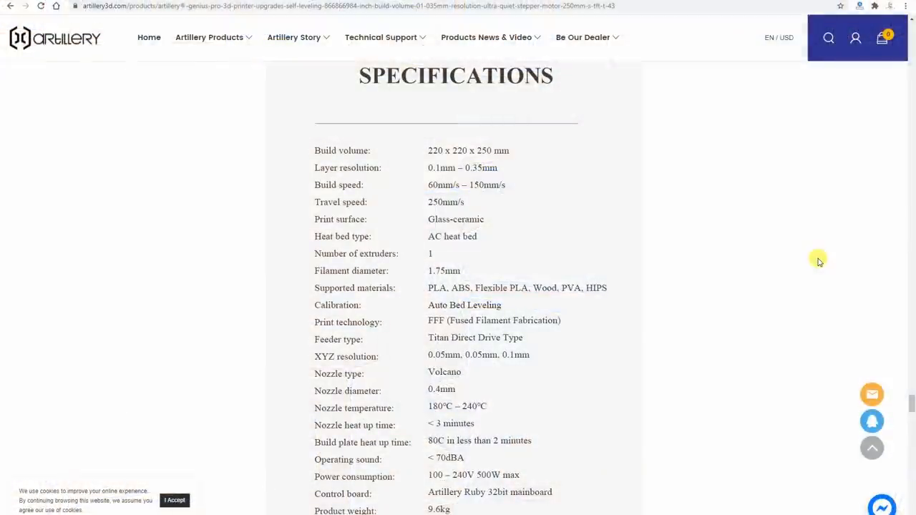
{"action": "scroll", "coordinate": [819, 262], "scroll_direction": "down", "scroll_amount": 1}
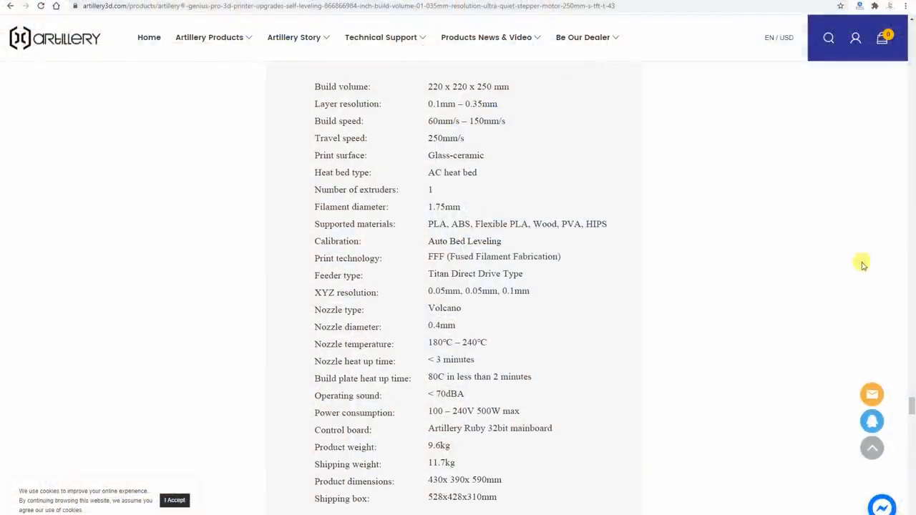
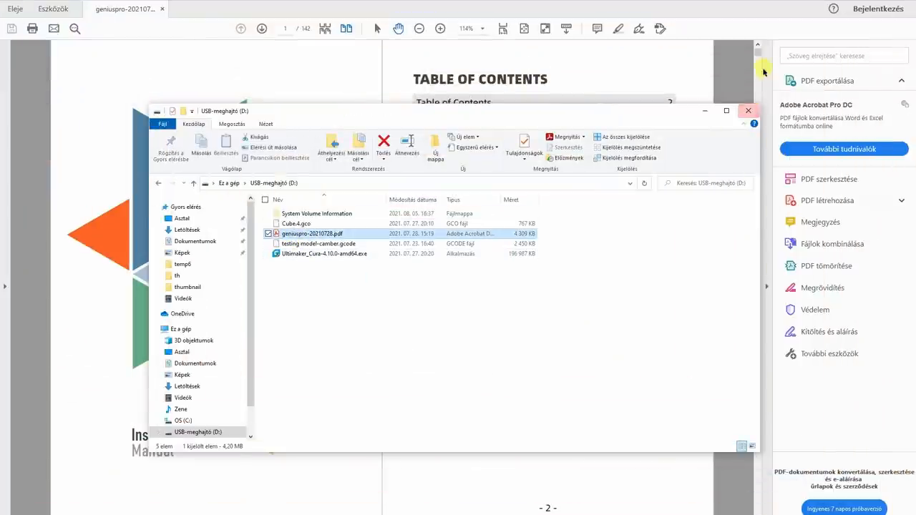
{"action": "left_click_drag", "start_coordinate": [758, 48], "coordinate": [759, 224]}
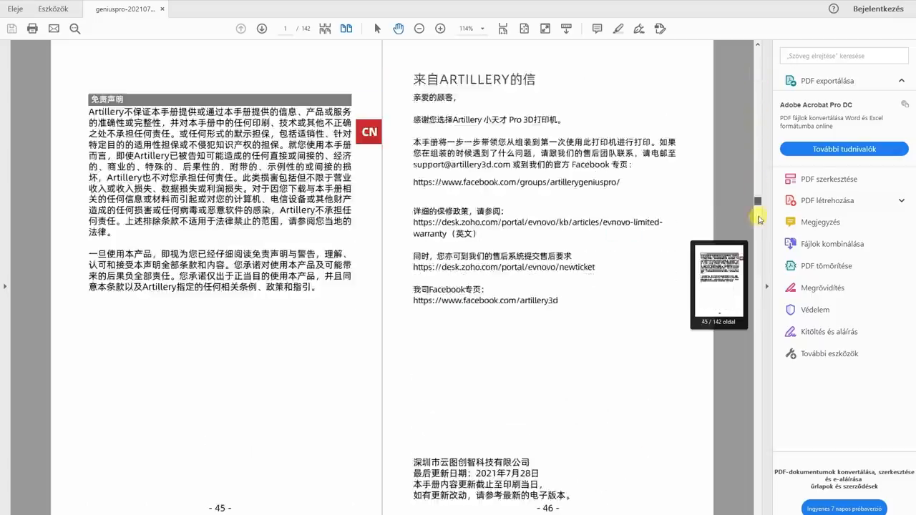
{"action": "left_click_drag", "start_coordinate": [758, 224], "coordinate": [765, 462]}
- Switch from the Acrobat manual over to the Ultimaker Cura window
{"action": "key", "text": "alt+Tab"}
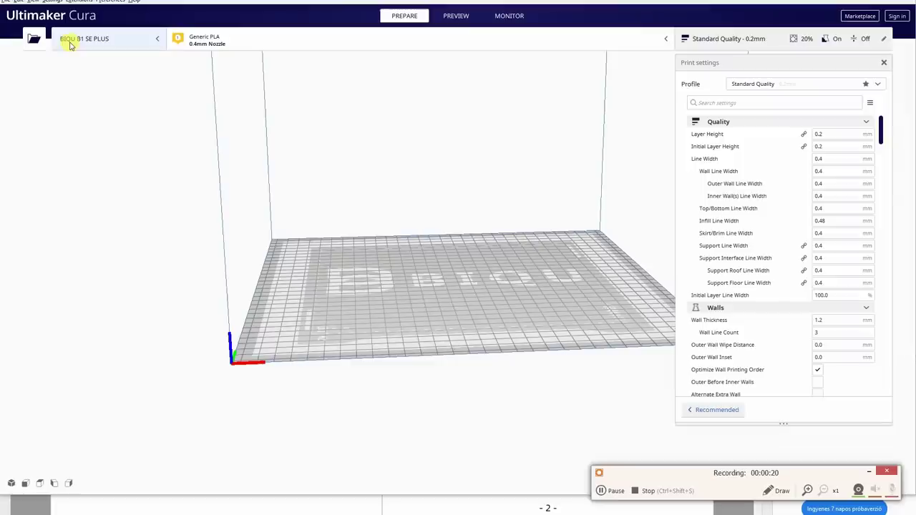
- Add a non-networked Artillery Genius printer named Artillery Genius Pro
{"action": "left_click", "coordinate": [84, 39]}
{"action": "left_click", "coordinate": [91, 194]}
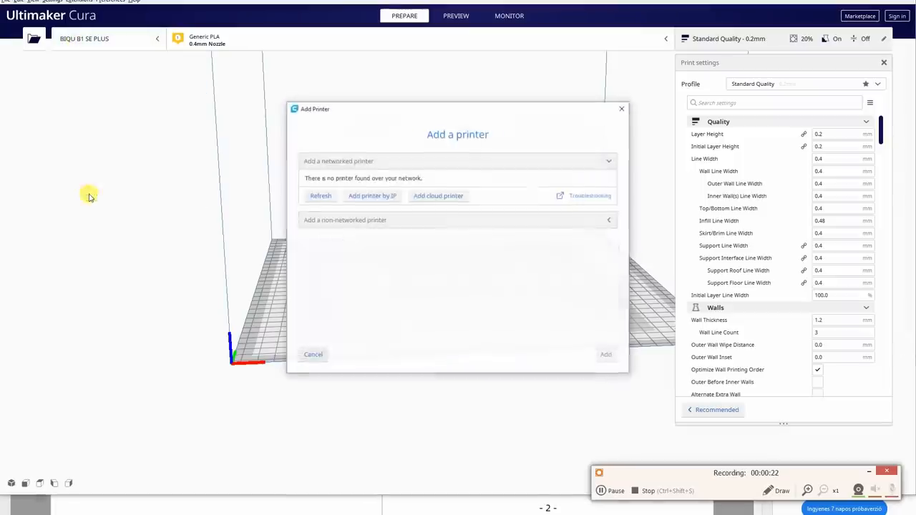
{"action": "left_click", "coordinate": [608, 225]}
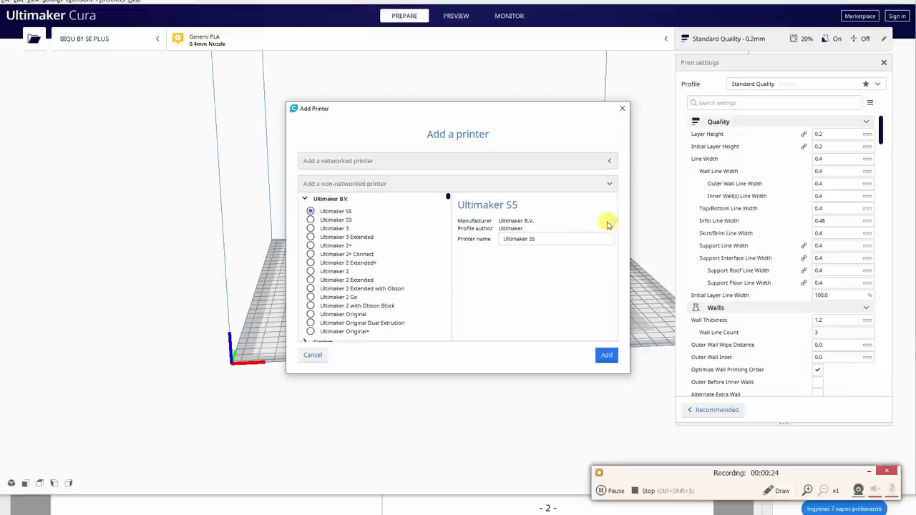
{"action": "scroll", "coordinate": [305, 293], "scroll_direction": "down", "scroll_amount": 5}
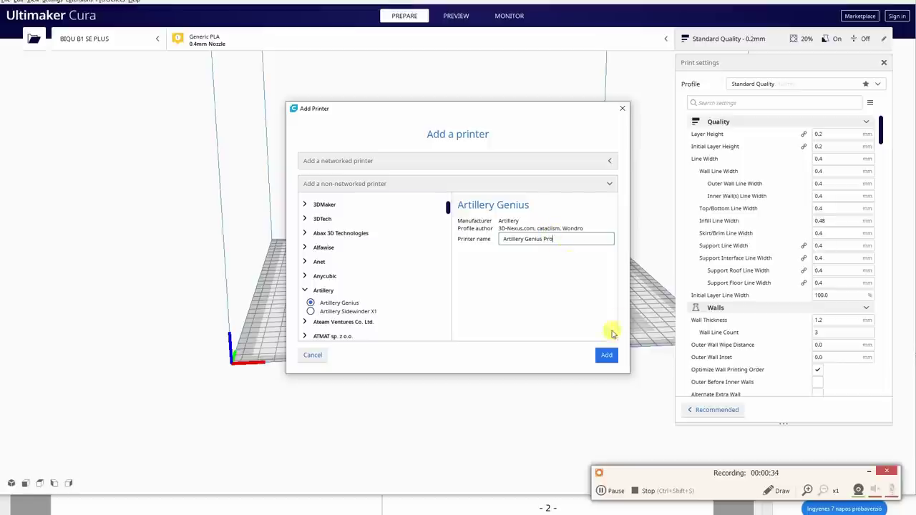
{"action": "left_click", "coordinate": [603, 355]}
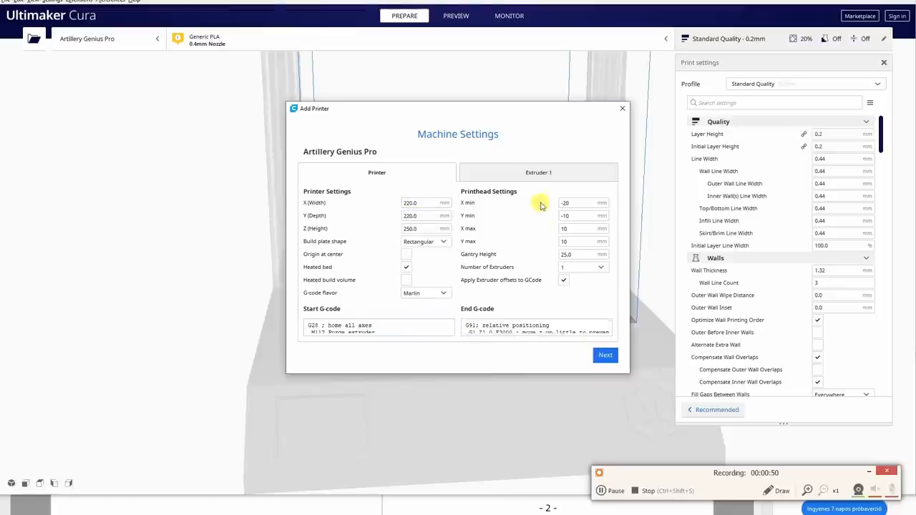
- Review the extruder nozzle settings and accept the default machine settings
{"action": "left_click", "coordinate": [539, 175]}
{"action": "left_click", "coordinate": [604, 355]}
- Load the 3DBenchy model from the file manager onto the Genius Pro build plate
{"action": "key", "text": "alt+Tab"}
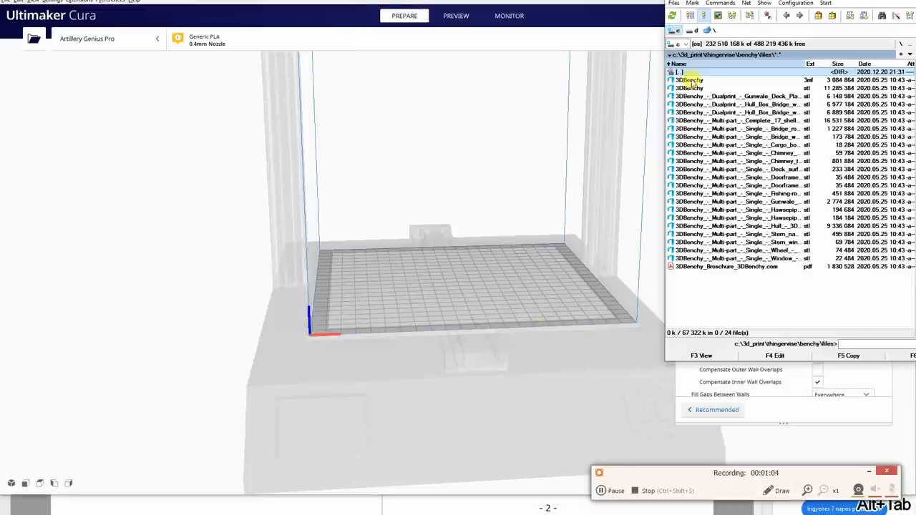
{"action": "mouse_move", "coordinate": [574, 189]}
{"action": "left_mouse_down"}
{"action": "mouse_move", "coordinate": [494, 272]}
{"action": "mouse_move", "coordinate": [497, 328]}
{"action": "mouse_move", "coordinate": [465, 274]}
{"action": "left_mouse_up"}
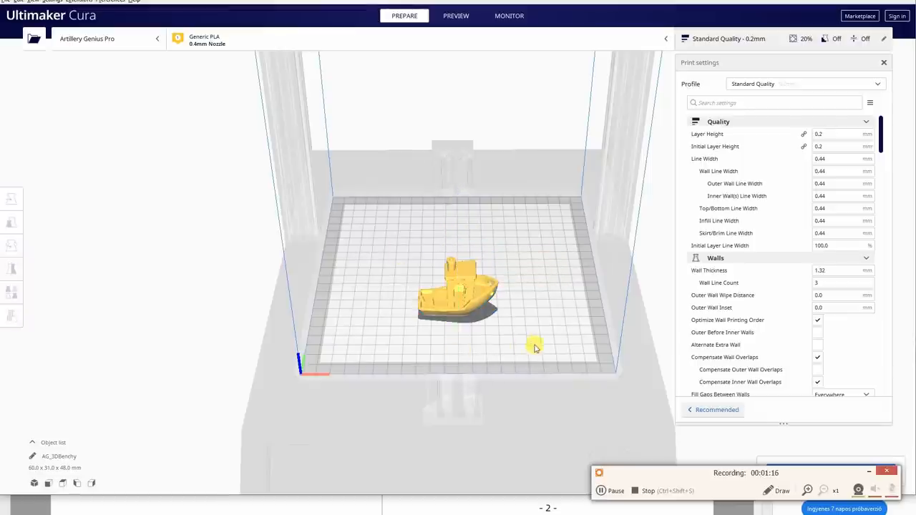
{"action": "left_click_drag", "start_coordinate": [540, 348], "coordinate": [537, 301]}
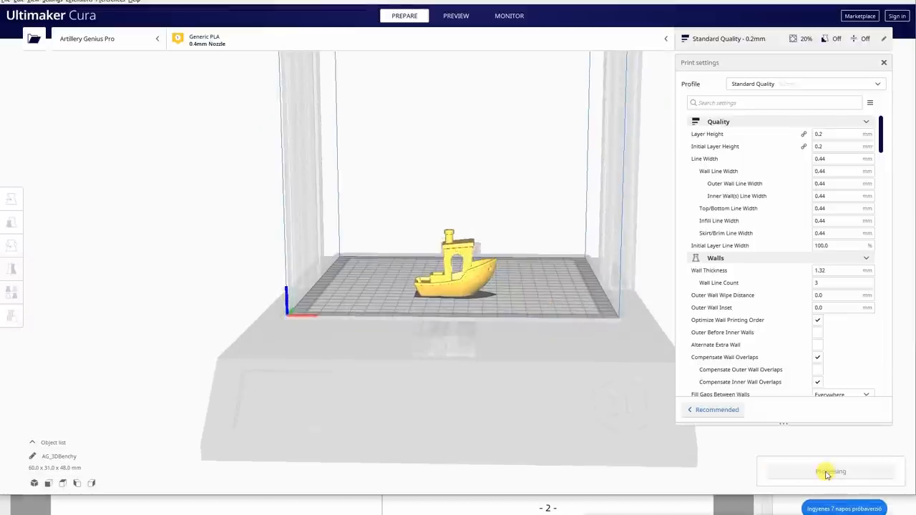